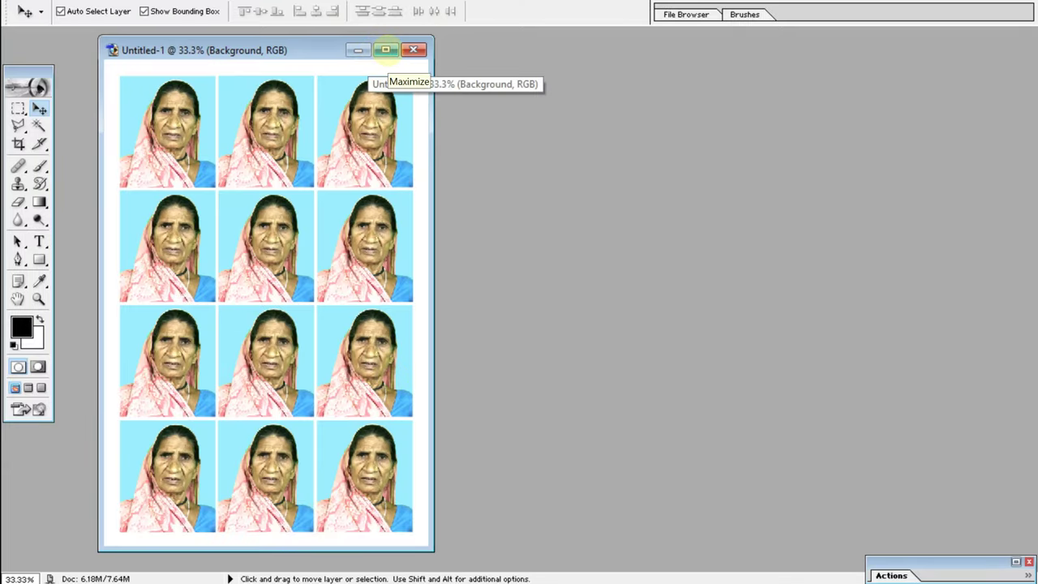
Maximize the passport photo sheet's window and stretch the application window slightly towards the screen edges
{"action": "left_click", "coordinate": [386, 49]}
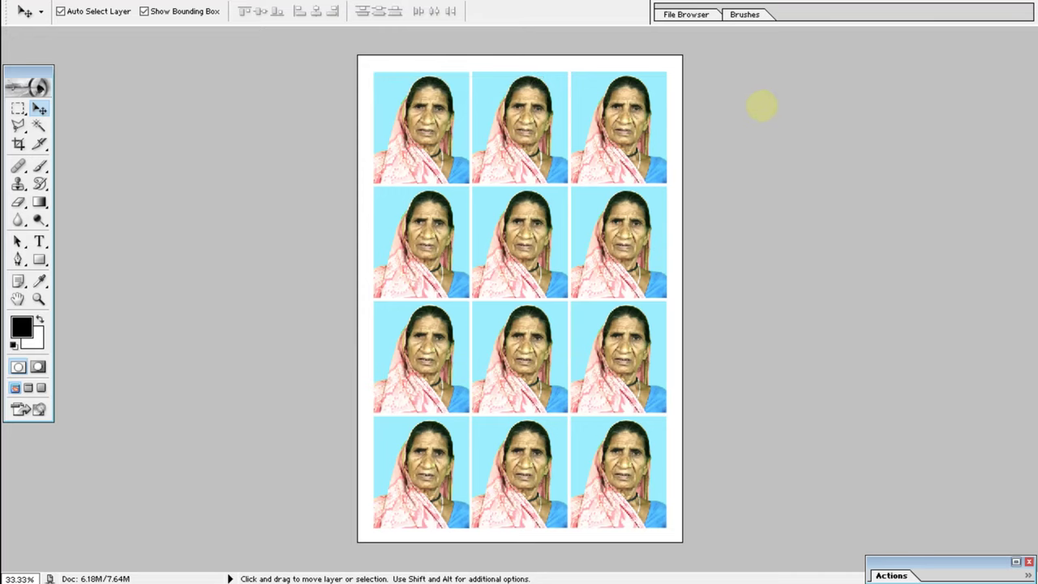
{"action": "key", "text": "f"}
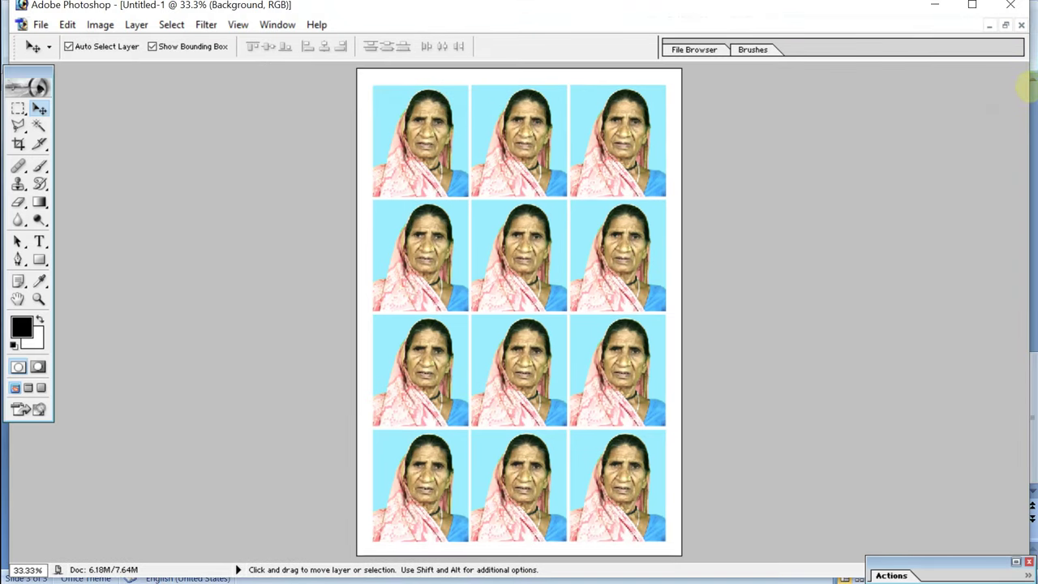
{"action": "left_click_drag", "start_coordinate": [1029, 81], "coordinate": [1035, 82]}
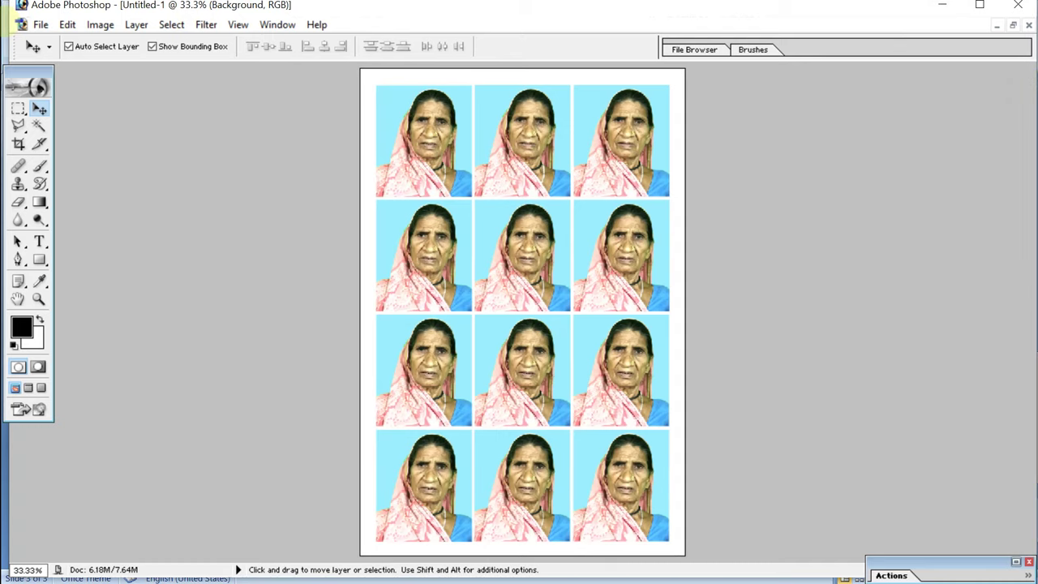
{"action": "left_click_drag", "start_coordinate": [5, 25], "coordinate": [2, 24]}
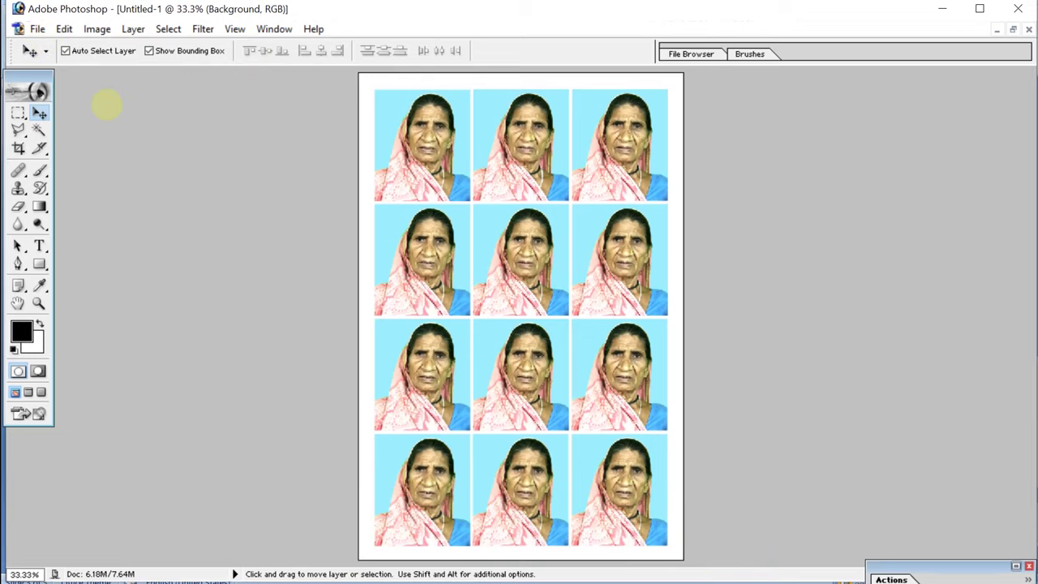
Start printing the photo sheet with EPSON L360 Series as the printer, and enable the screen magnifier
{"action": "key", "text": "ctrl+p"}
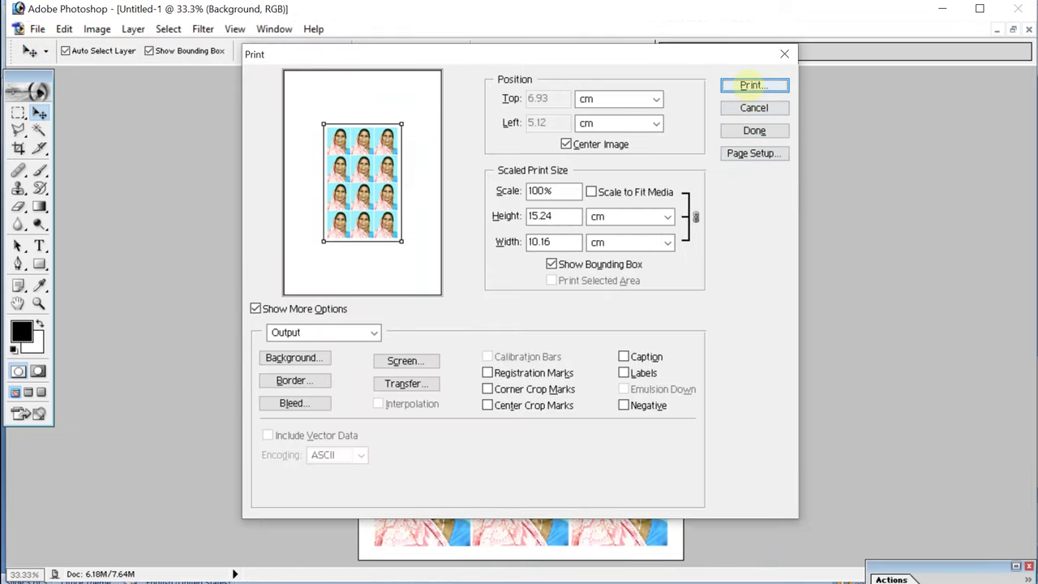
{"action": "left_click", "coordinate": [753, 85]}
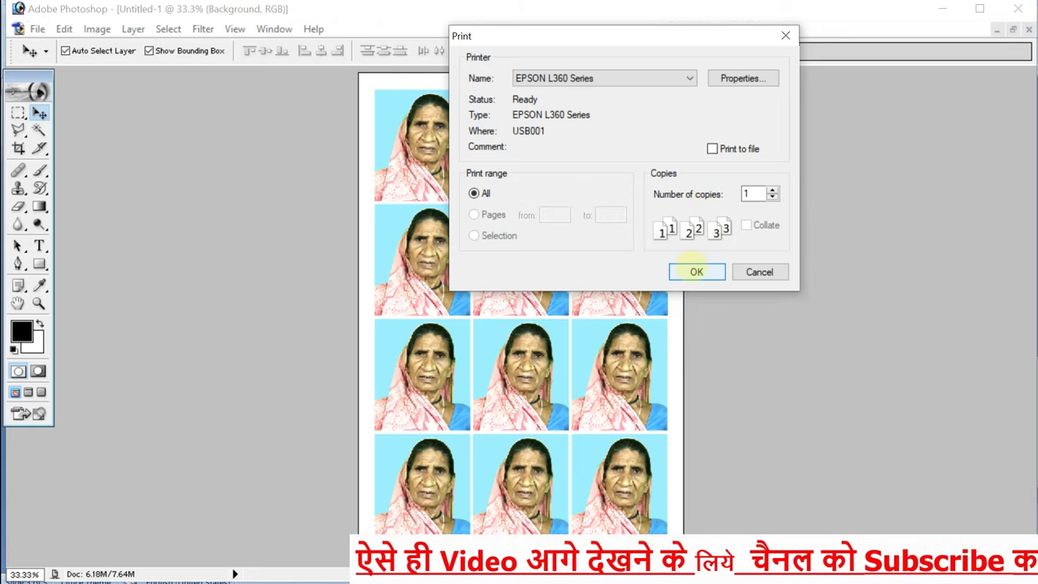
{"action": "key", "text": "super+plus"}
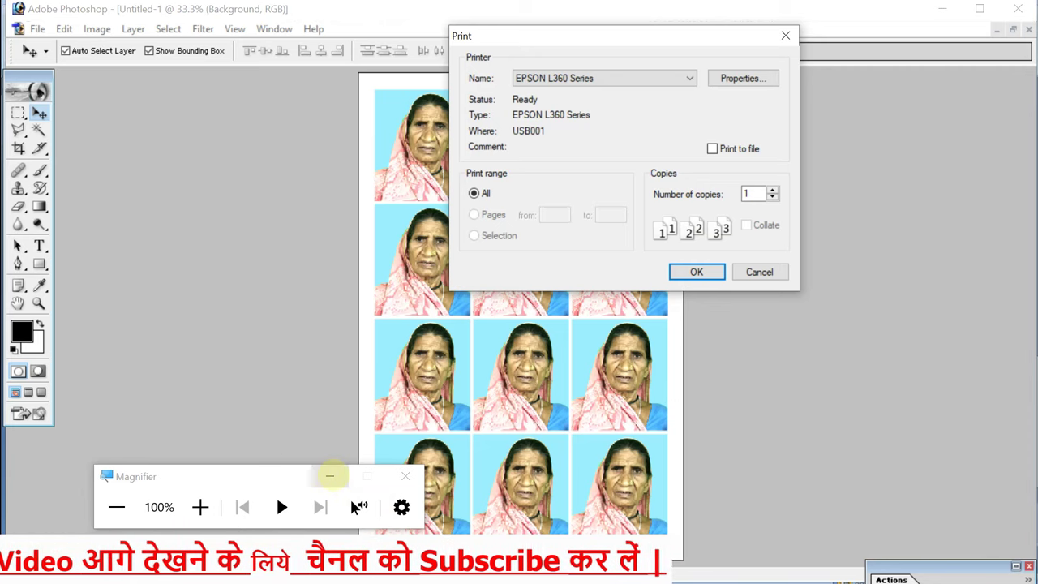
{"action": "left_click", "coordinate": [329, 476]}
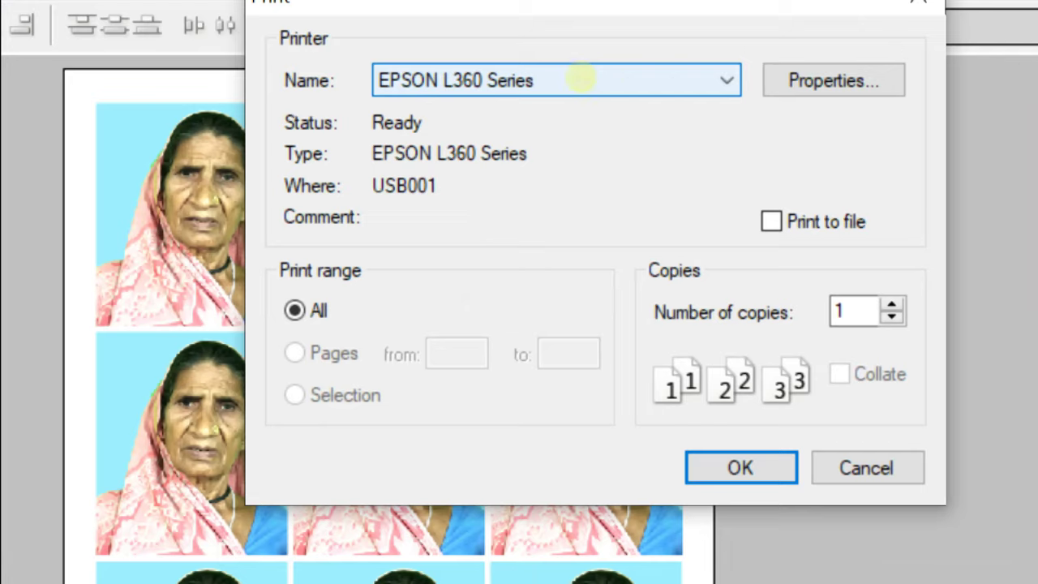
{"action": "left_click", "coordinate": [579, 77]}
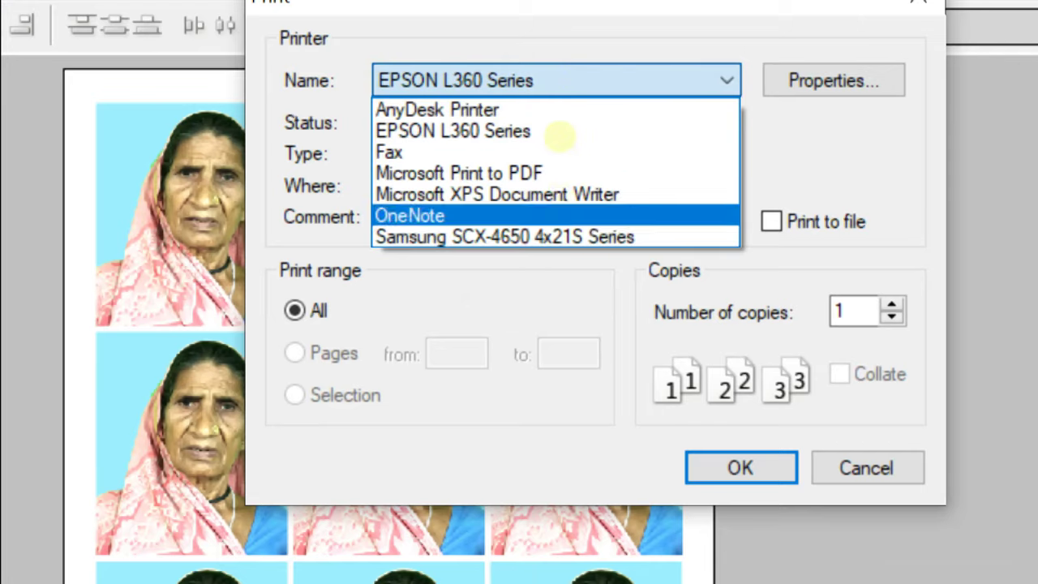
{"action": "left_click", "coordinate": [556, 73]}
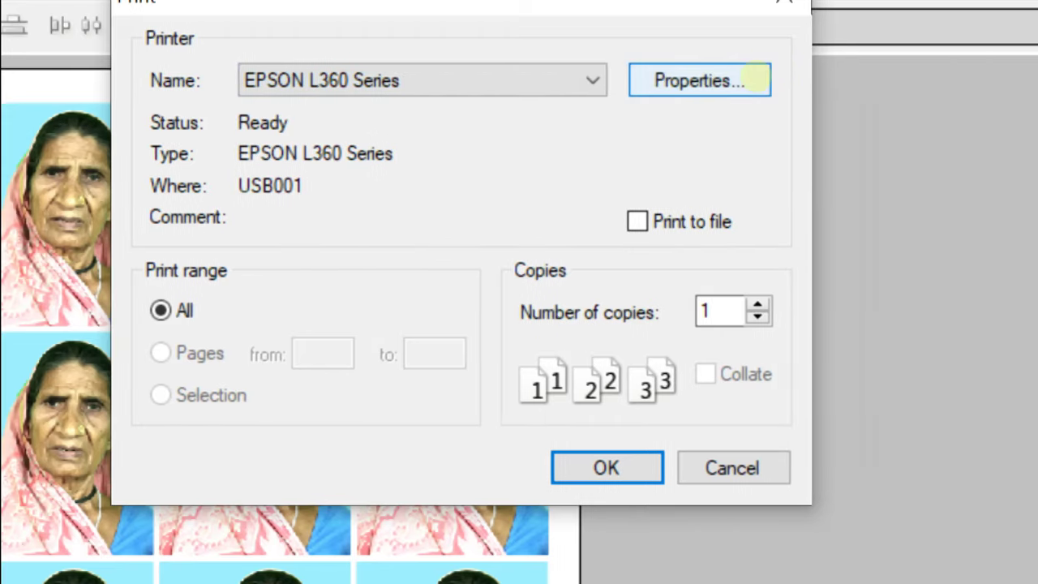
Set the document size to 10 x 15 cm (4 x 6 in) in the printer's properties
{"action": "left_click", "coordinate": [754, 79]}
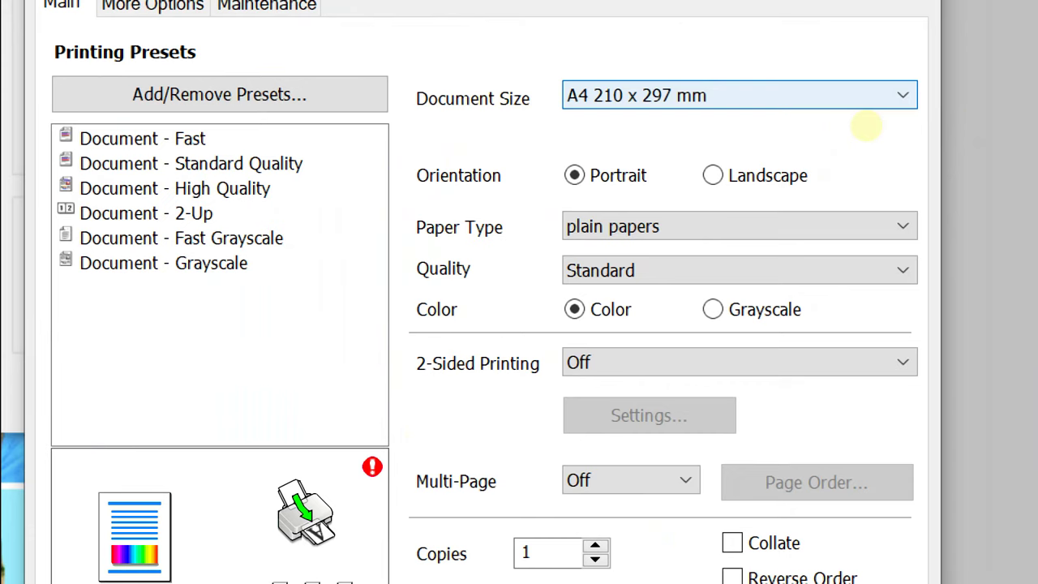
{"action": "left_click", "coordinate": [864, 102]}
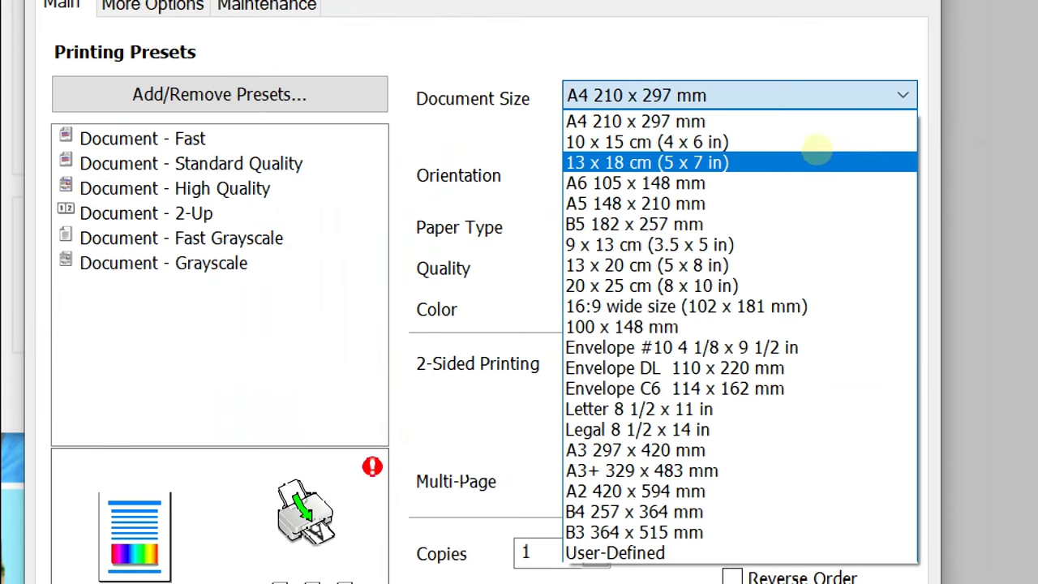
{"action": "left_click", "coordinate": [817, 144]}
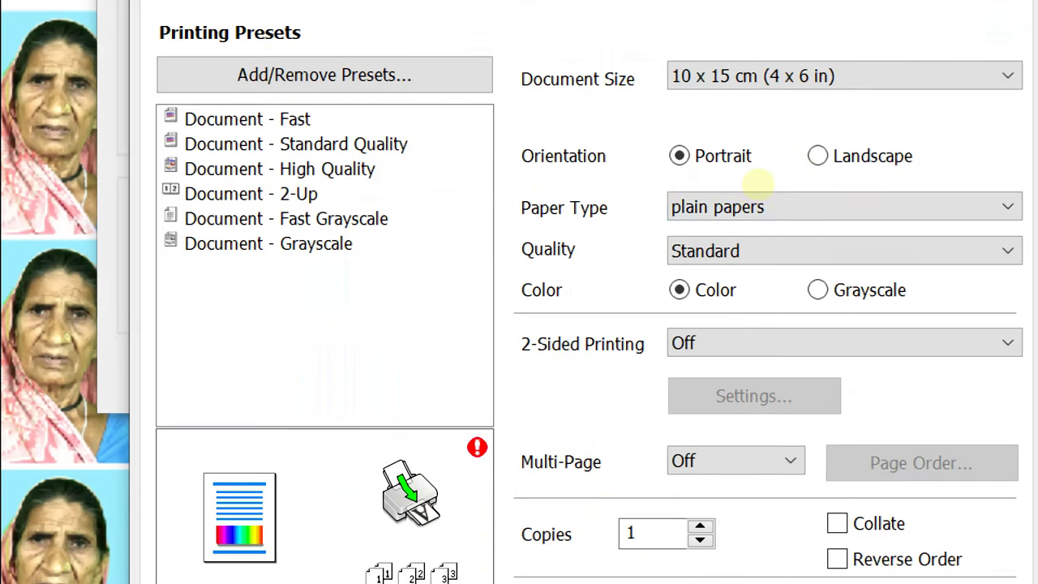
Set the paper type to Epson Premium Glossy in the printer properties
{"action": "left_click", "coordinate": [824, 192]}
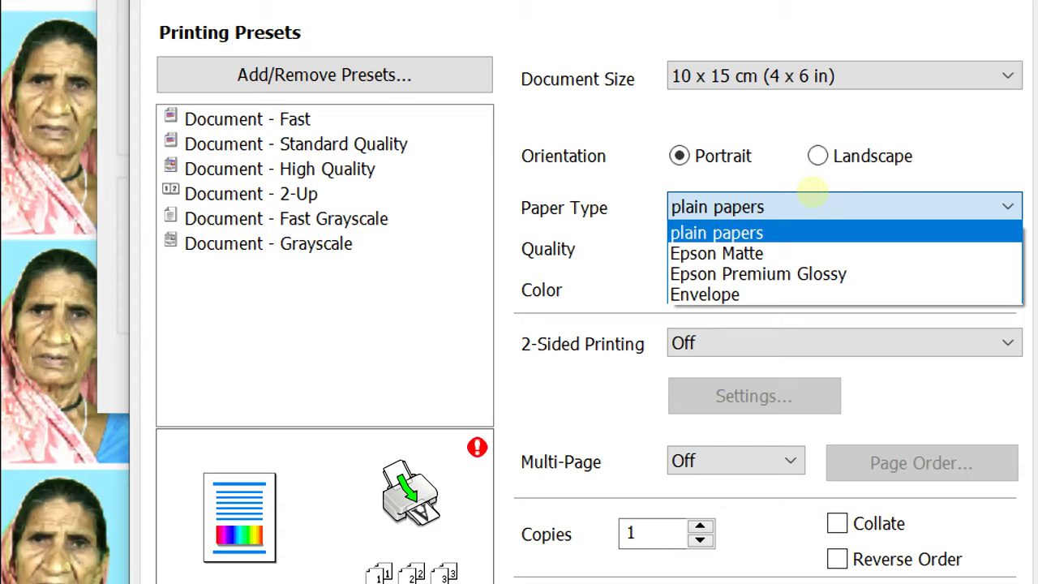
{"action": "key", "text": "Down"}
{"action": "key", "text": "Down"}
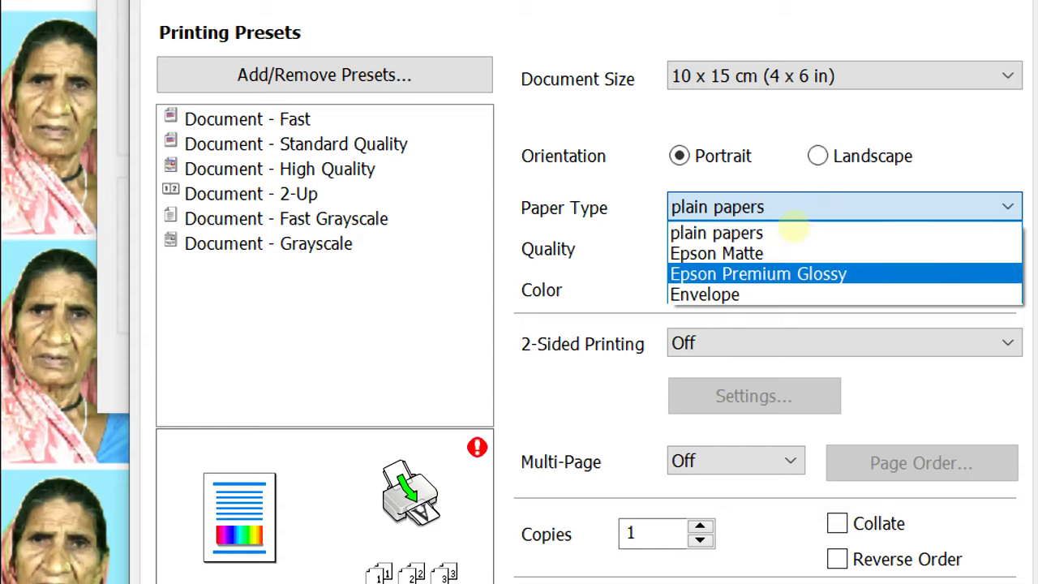
{"action": "key", "text": "Up"}
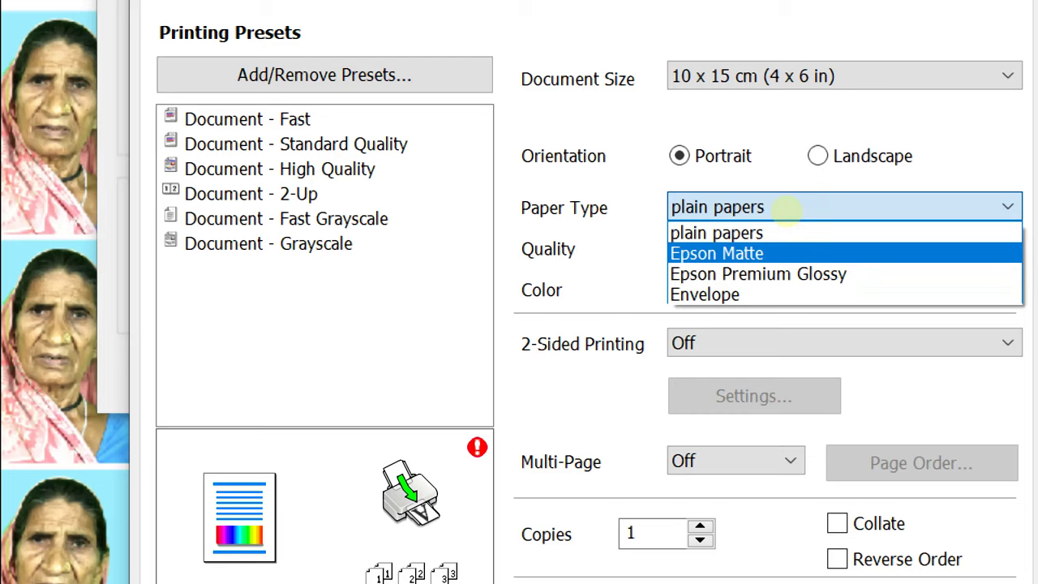
{"action": "key", "text": "Down"}
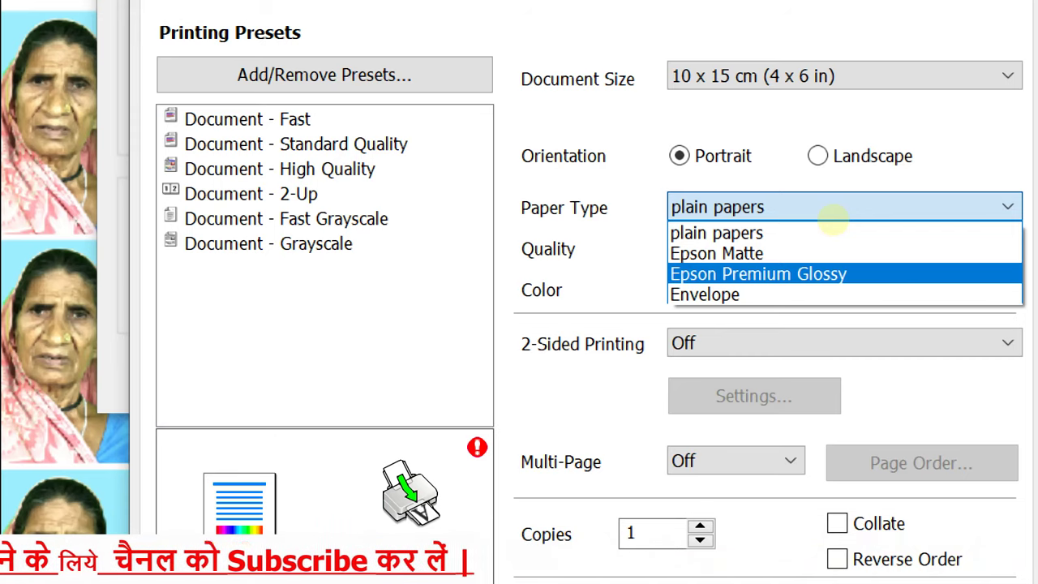
{"action": "key", "text": "Return"}
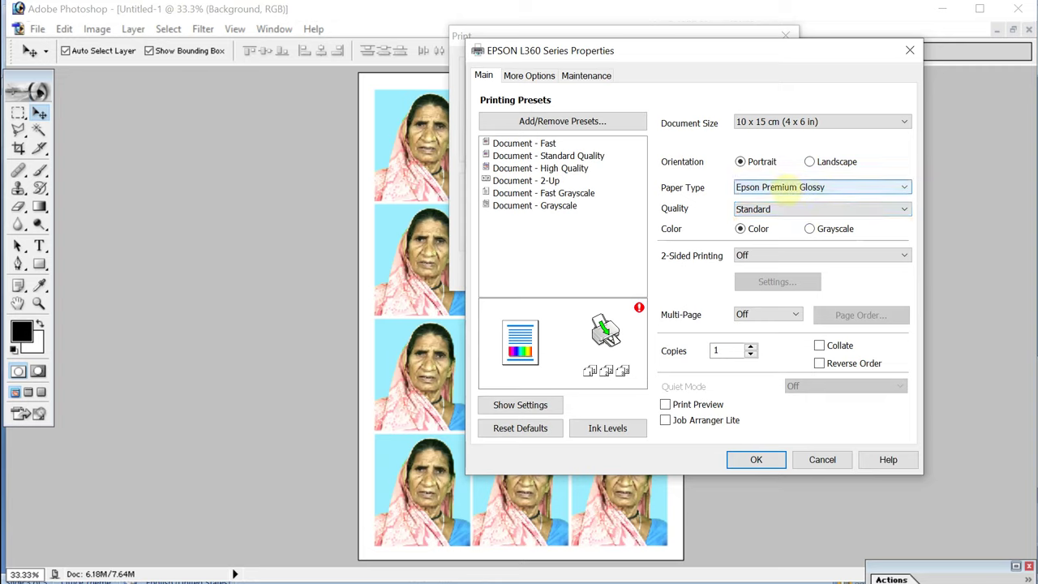
{"action": "left_click", "coordinate": [791, 187]}
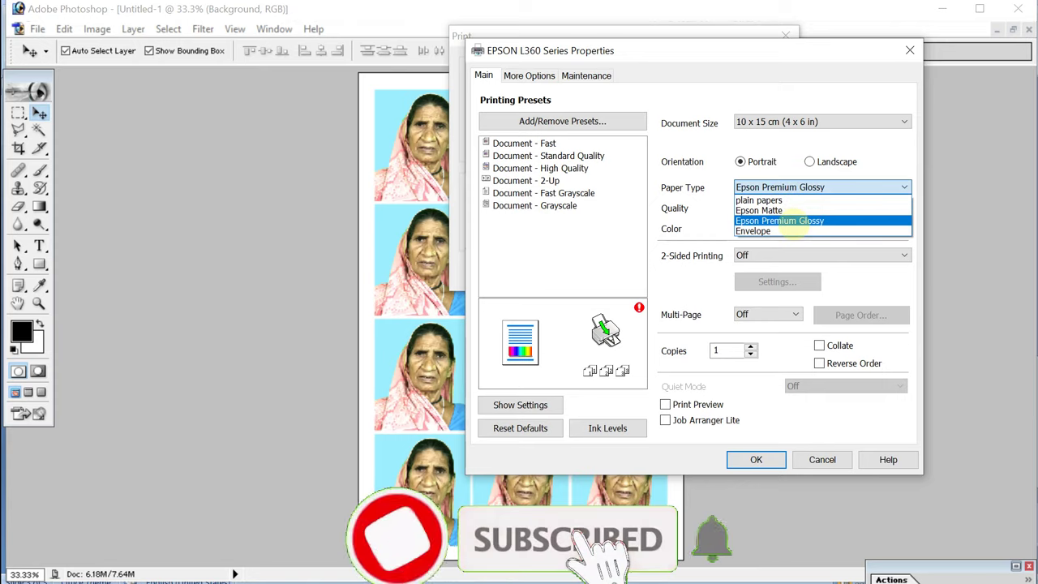
{"action": "left_click", "coordinate": [767, 188]}
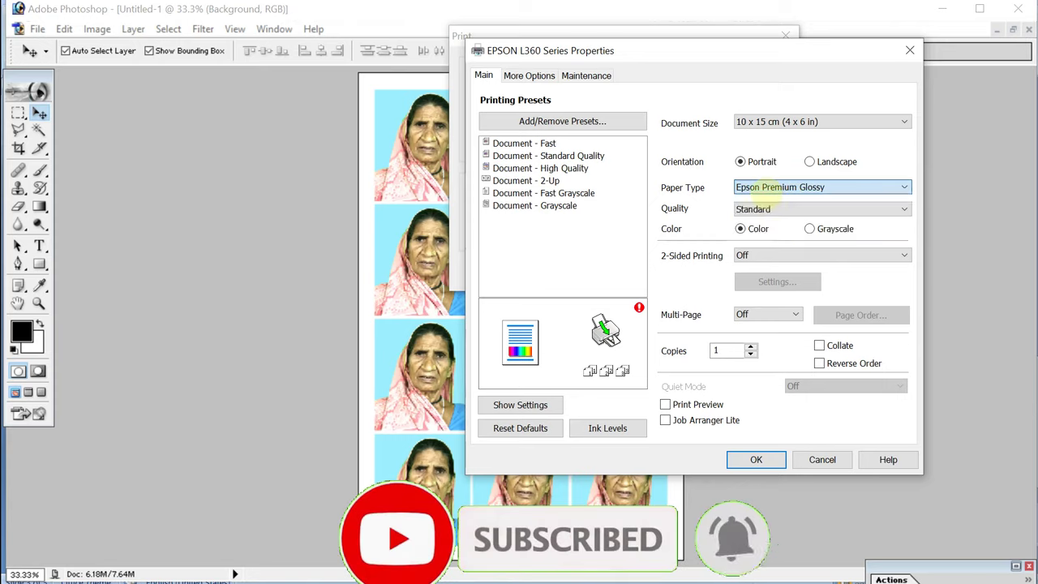
{"action": "left_click", "coordinate": [767, 187]}
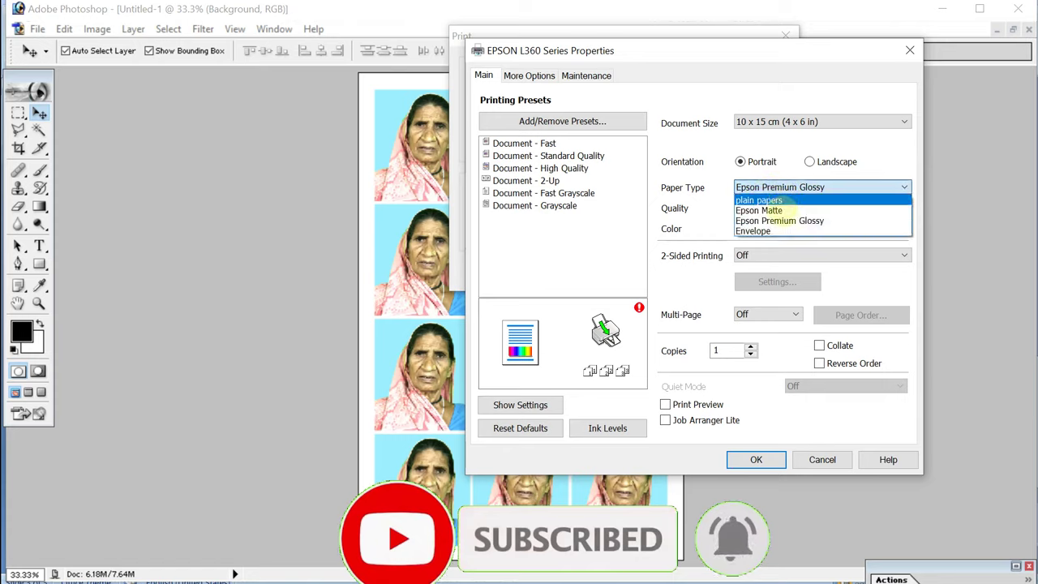
{"action": "left_click", "coordinate": [780, 220]}
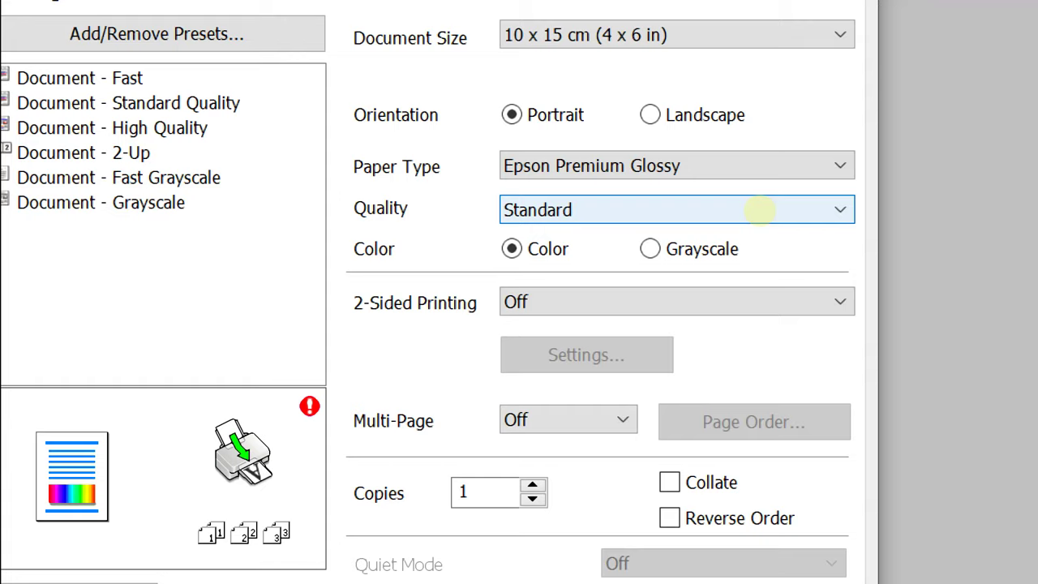
Set the print quality to High
{"action": "left_click", "coordinate": [759, 211]}
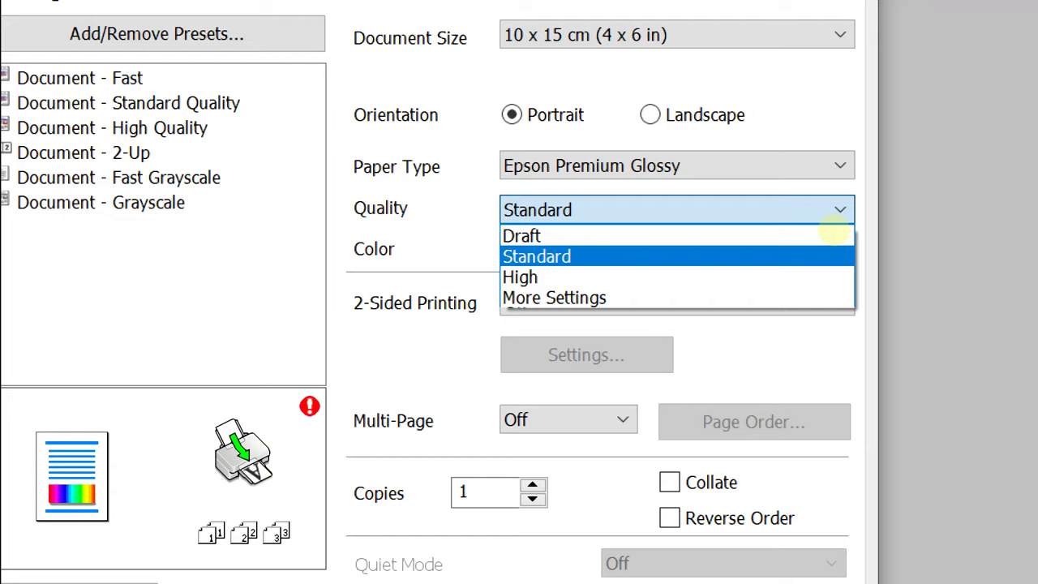
{"action": "key", "text": "Down"}
{"action": "key", "text": "Down"}
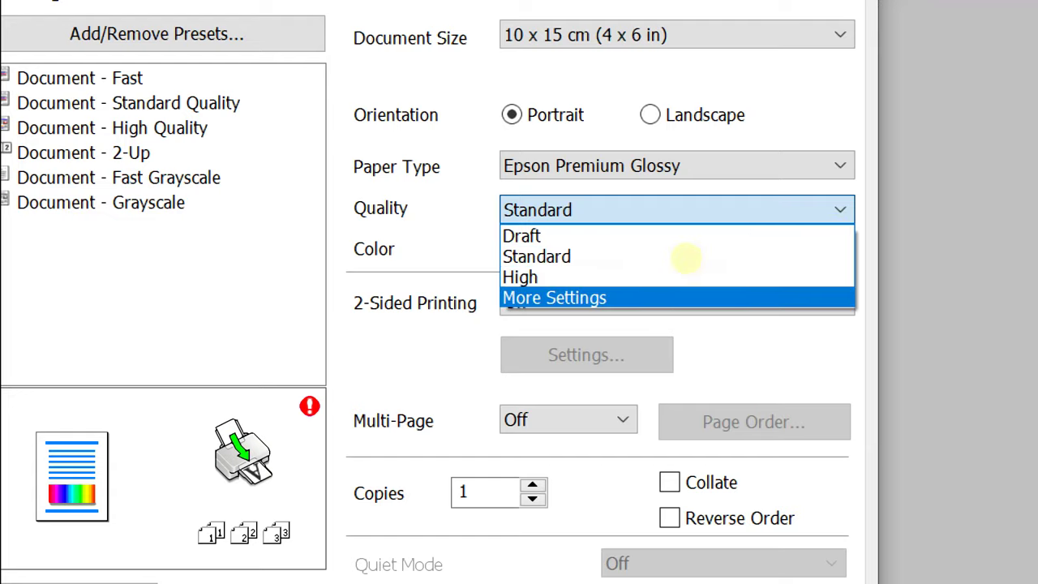
{"action": "key", "text": "Up"}
{"action": "key", "text": "Return"}
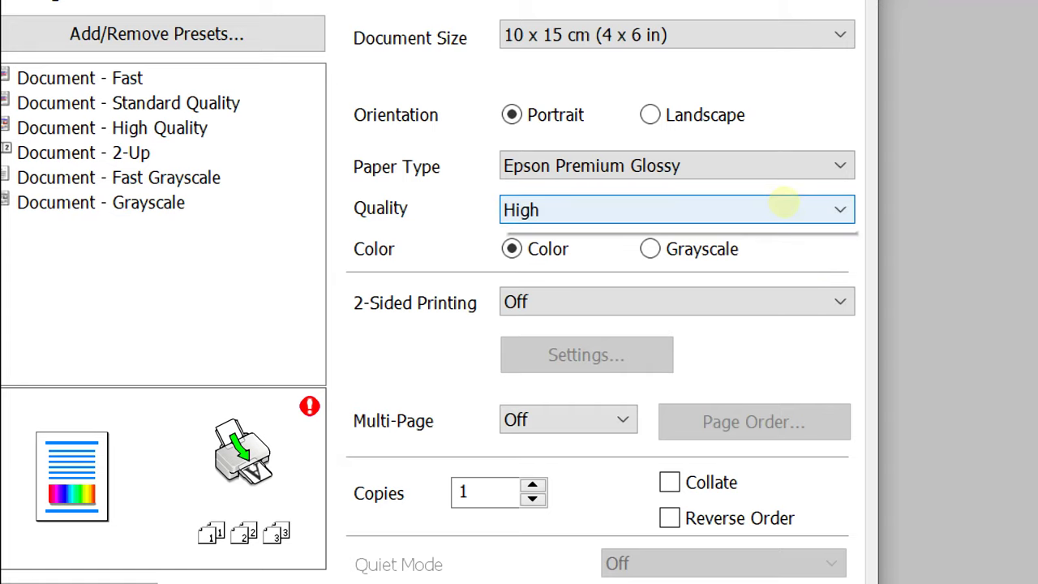
Raise the print quality to the highest level through More Settings, accept the printer properties and cancel the print job
{"action": "left_click", "coordinate": [783, 208]}
{"action": "key", "text": "Down"}
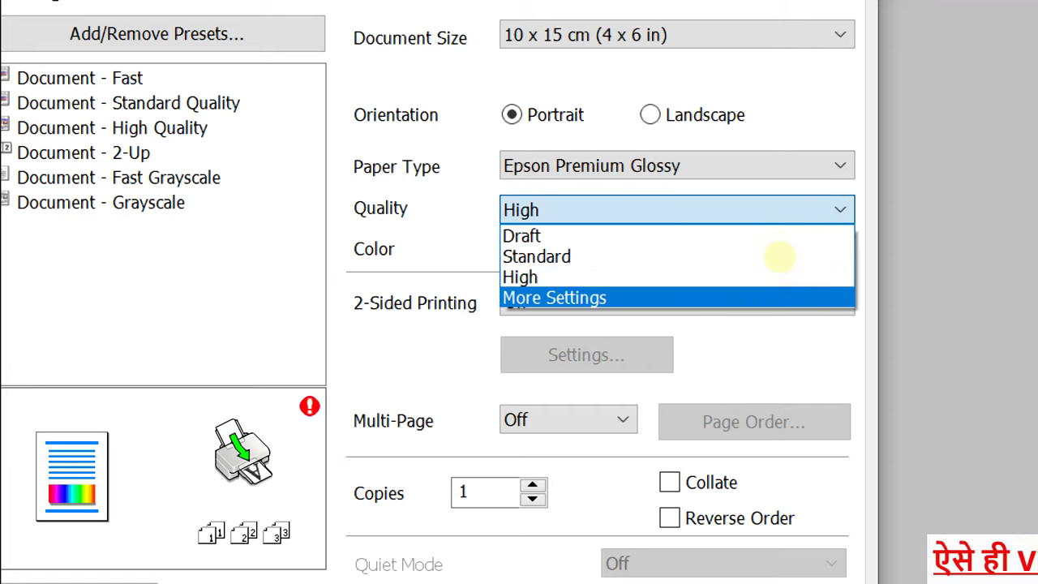
{"action": "key", "text": "Return"}
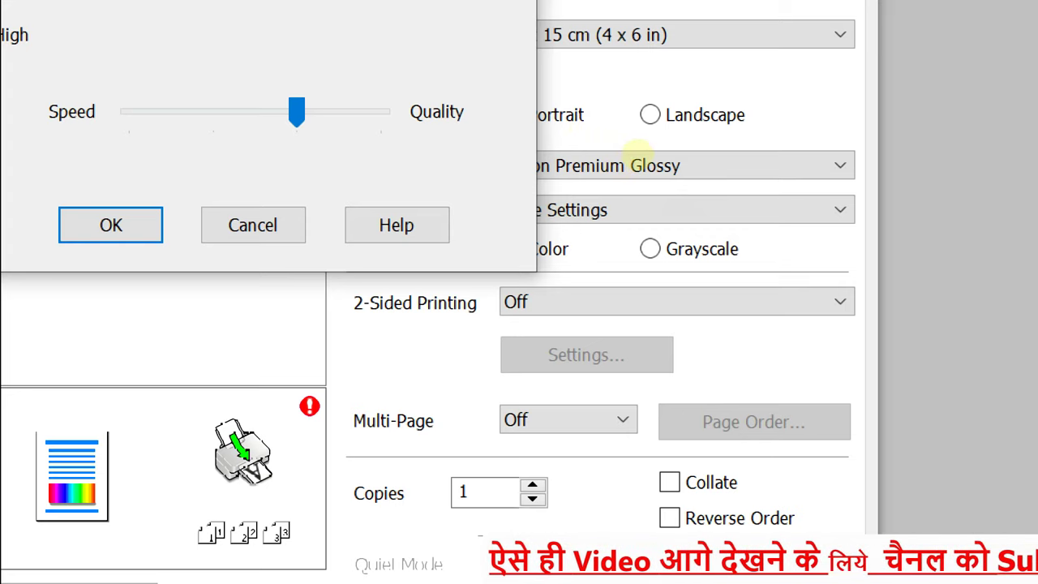
{"action": "key", "text": "Right"}
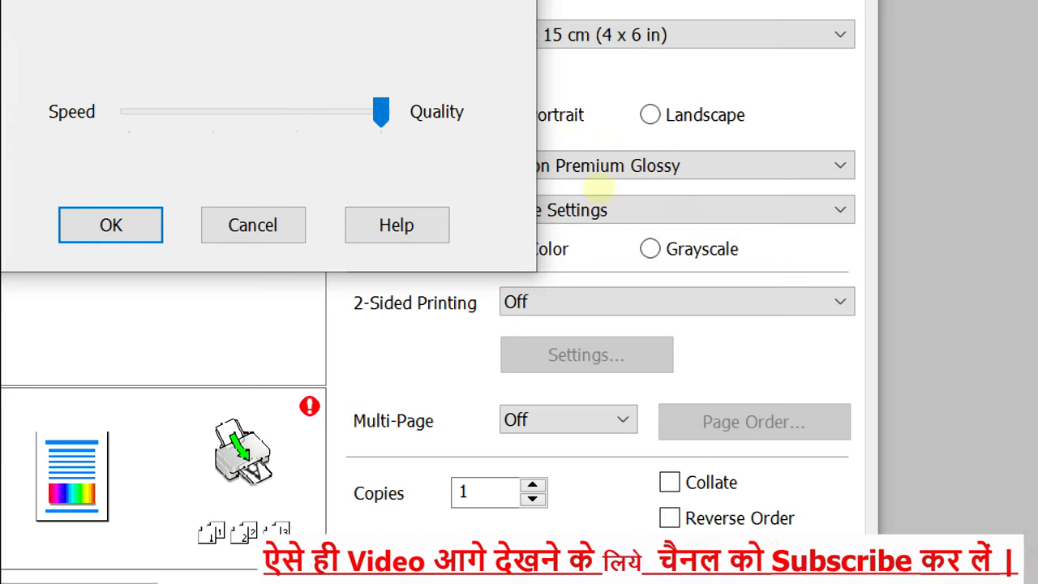
{"action": "key", "text": "Return"}
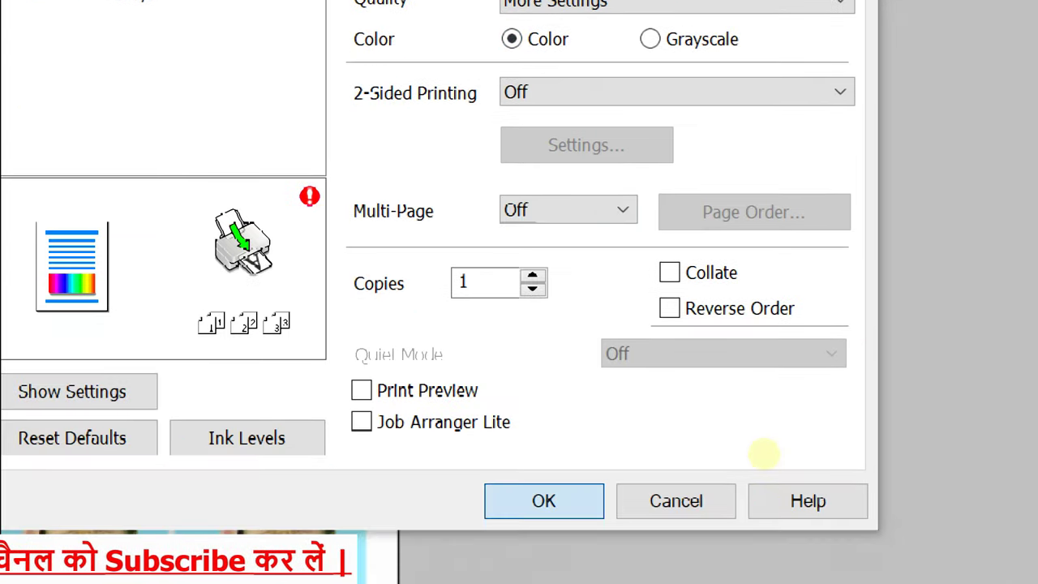
{"action": "key", "text": "Return"}
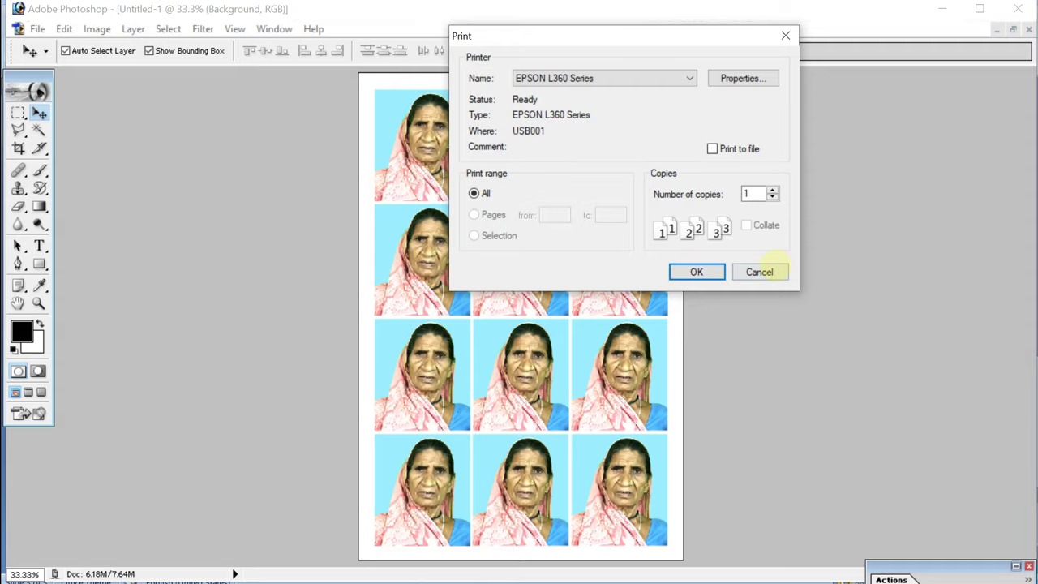
{"action": "left_click", "coordinate": [759, 271]}
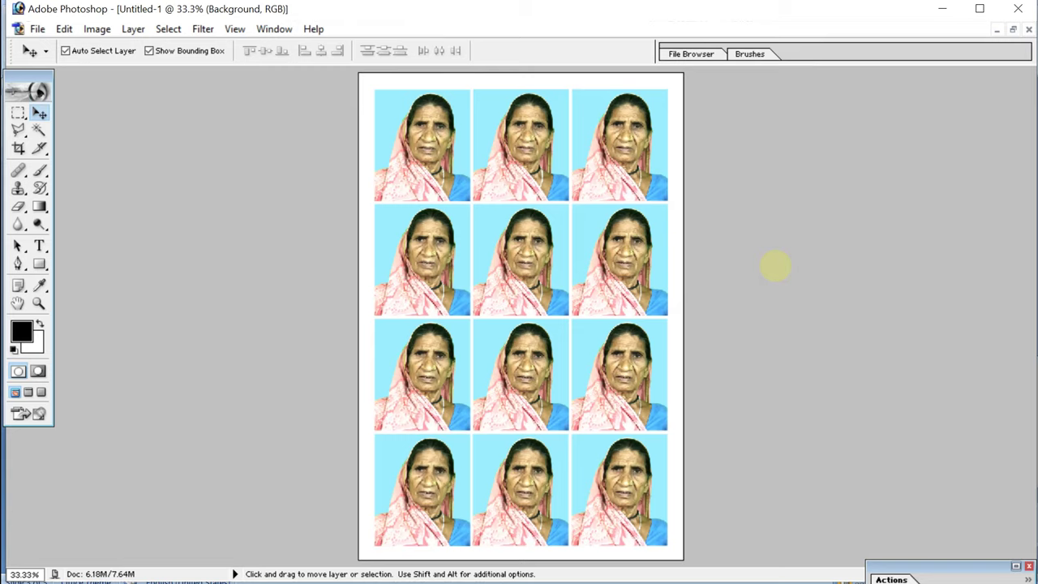